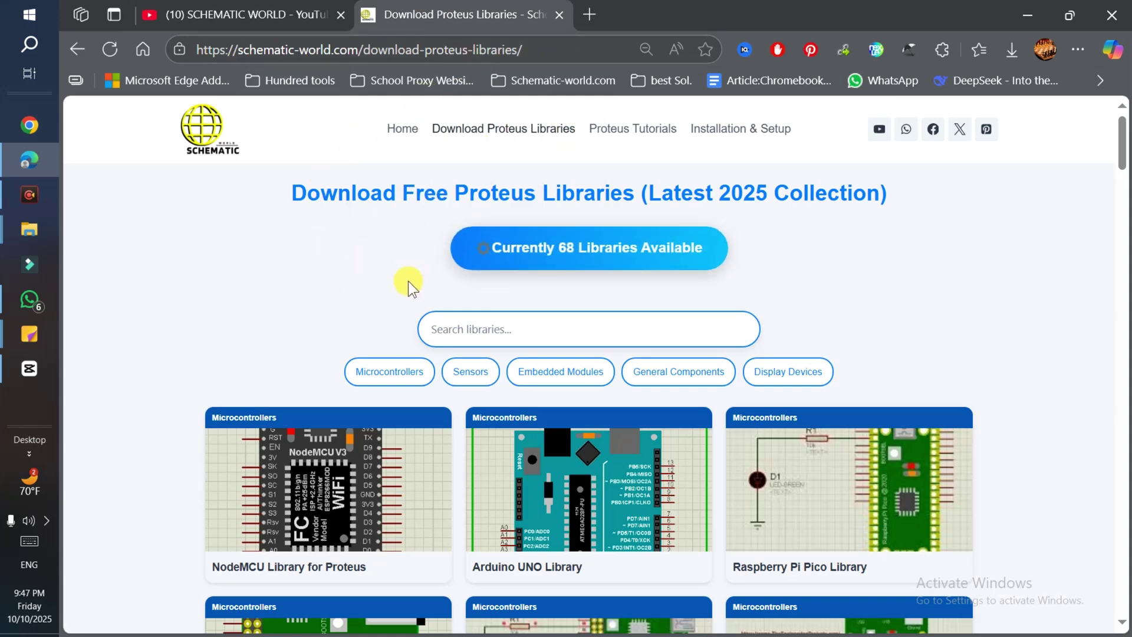
Step: Search 'infr' on Schematic World and choose the Infrared Sensor Library for Proteus suggestion
{"action": "left_click", "coordinate": [455, 324]}
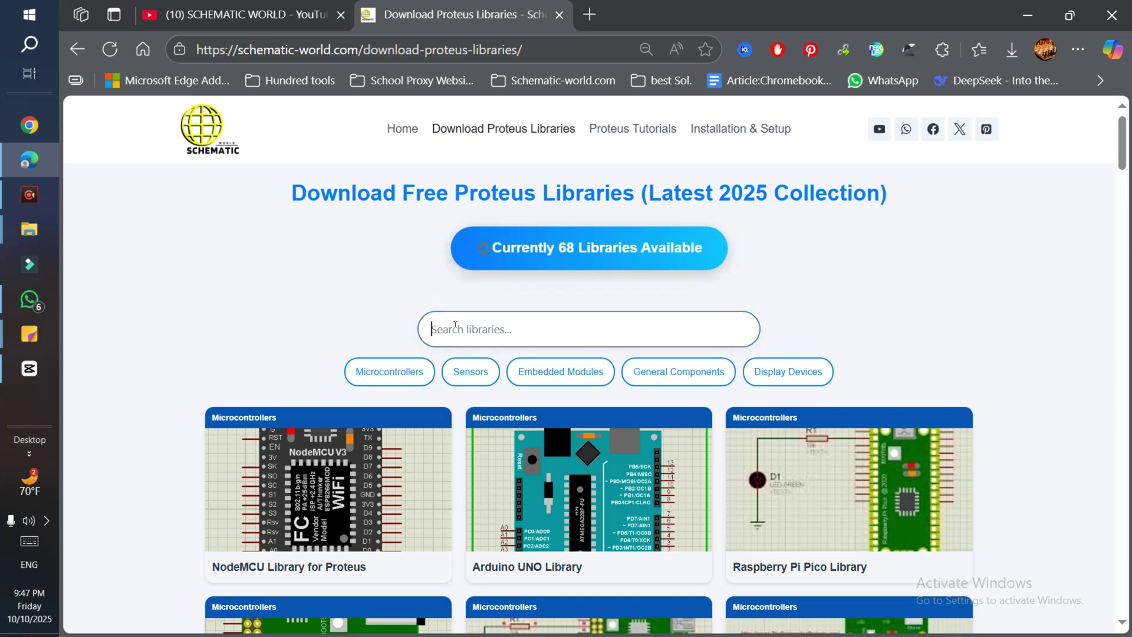
{"action": "left_click", "coordinate": [455, 323]}
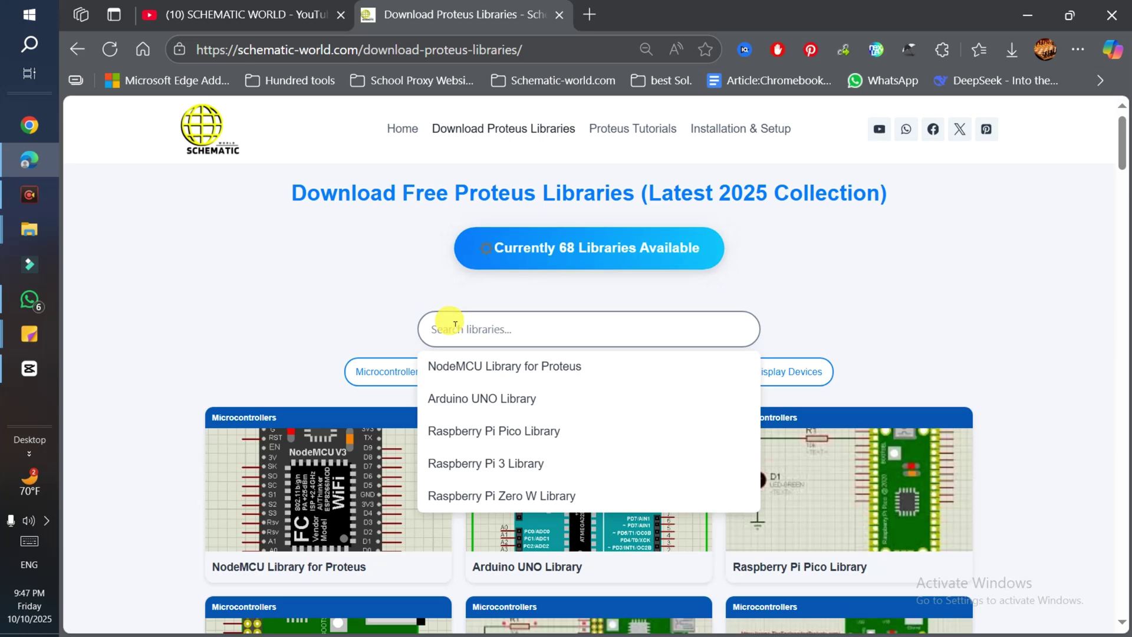
{"action": "type", "text": "infr"}
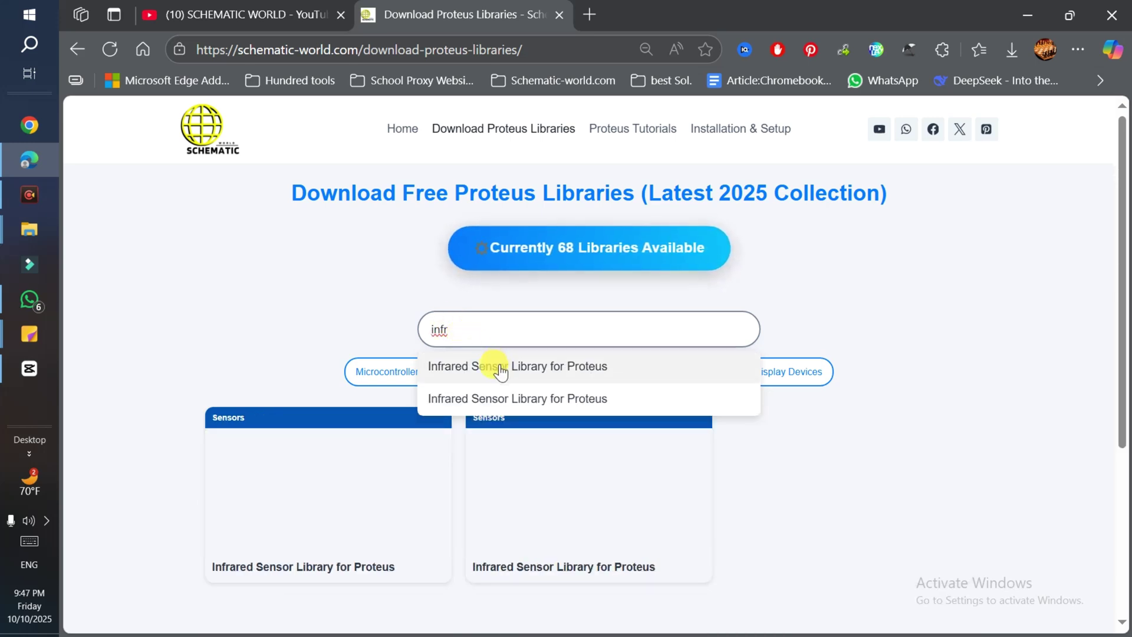
{"action": "left_click", "coordinate": [502, 373]}
Step: Open the Infrared Sensor Library for Proteus details and start downloading its zip
{"action": "scroll", "coordinate": [374, 399], "scroll_direction": "down", "scroll_amount": 1}
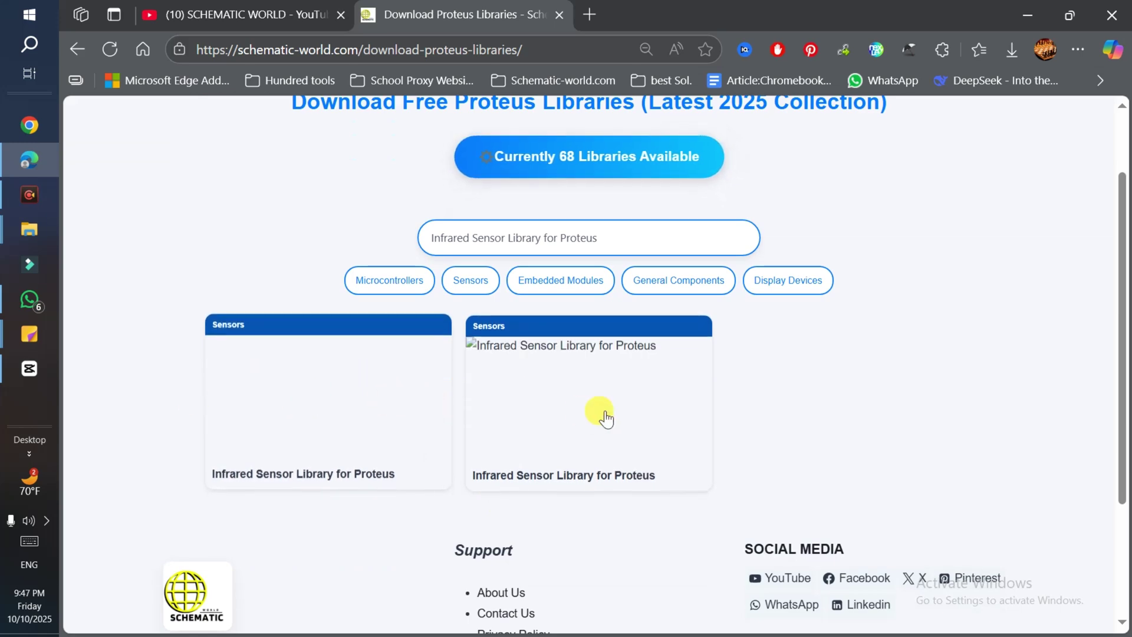
{"action": "left_click", "coordinate": [525, 397]}
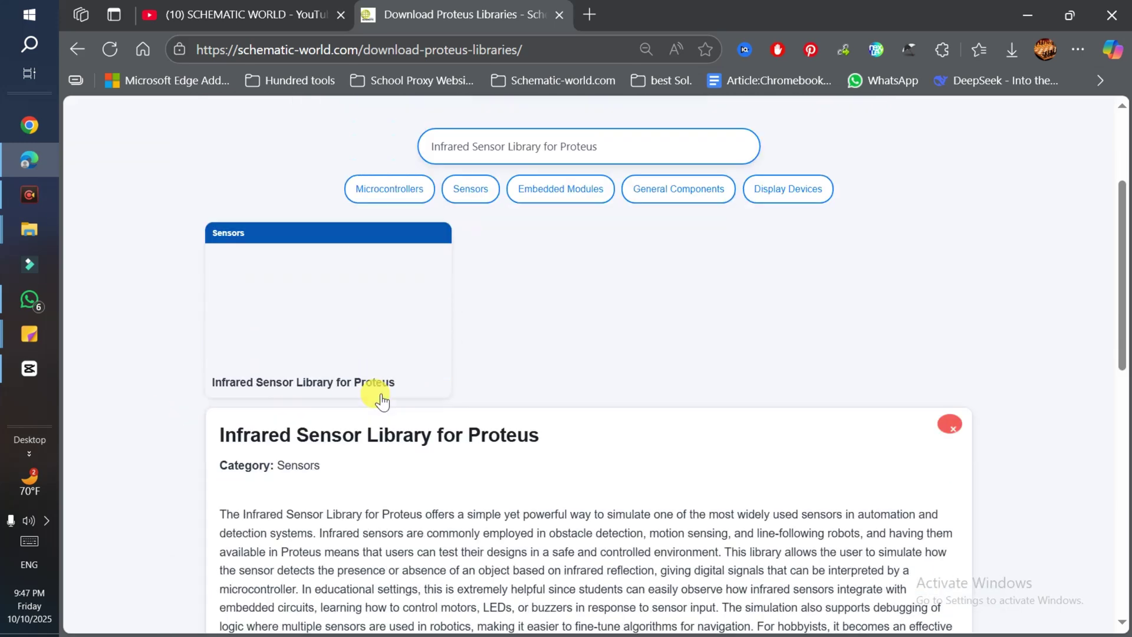
{"action": "scroll", "coordinate": [405, 383], "scroll_direction": "down", "scroll_amount": 3}
{"action": "scroll", "coordinate": [410, 378], "scroll_direction": "down", "scroll_amount": 1}
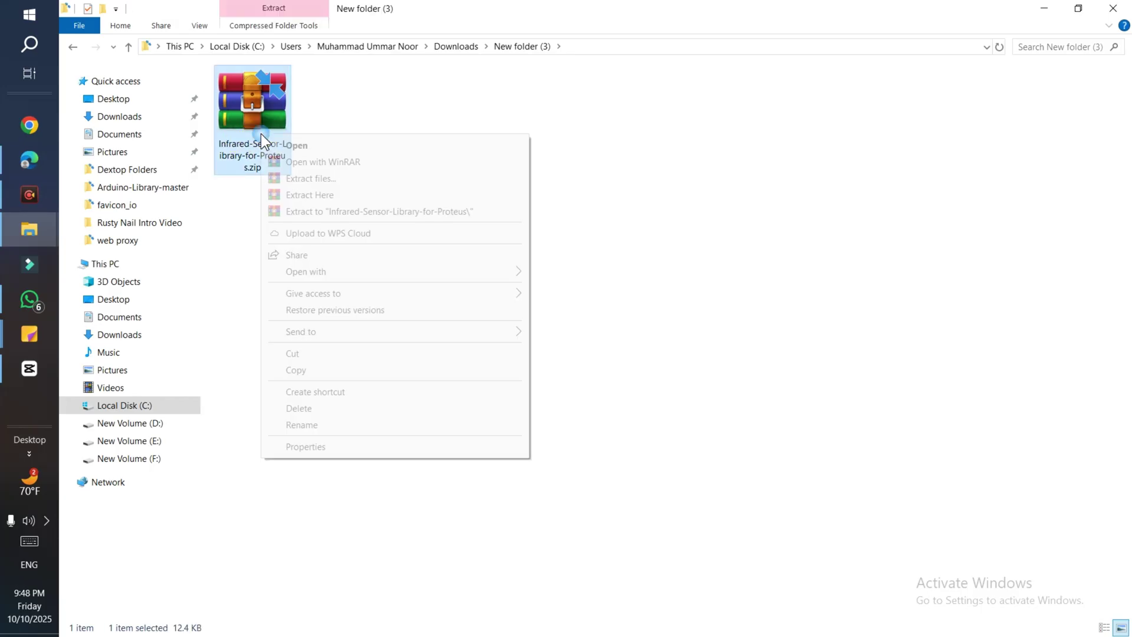
Step: Extract the library zip, open its folder and select InfraredSensorsTEP.IDX and InfraredSensorsTEP.LIB
{"action": "left_click", "coordinate": [317, 211]}
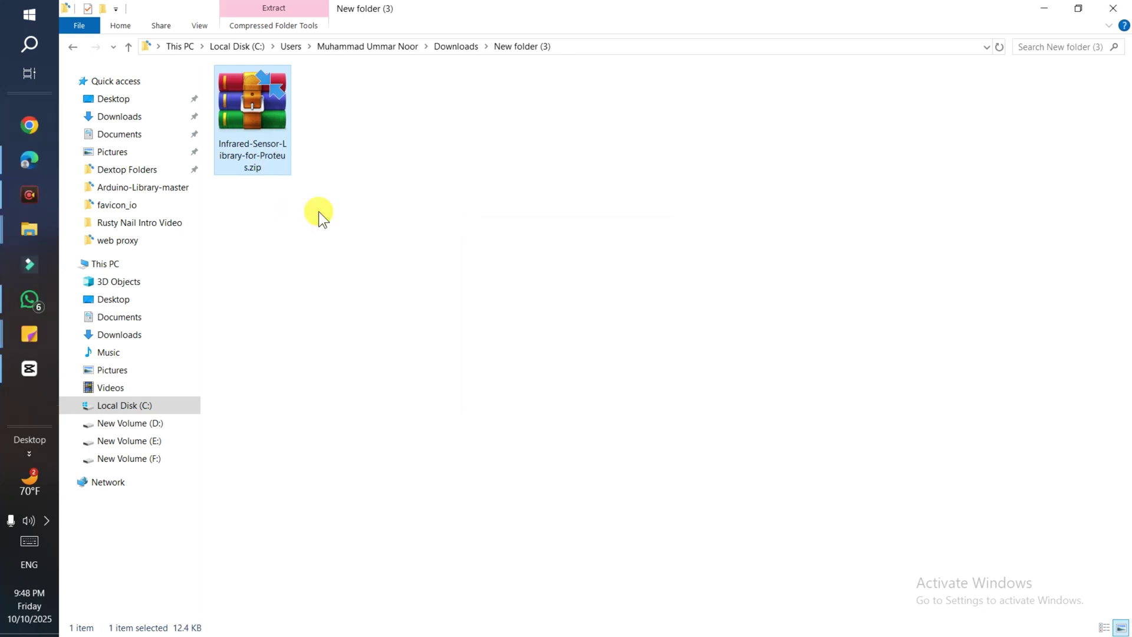
{"action": "double_click", "coordinate": [247, 125]}
{"action": "left_click", "coordinate": [250, 93]}
{"action": "double_click", "coordinate": [249, 92]}
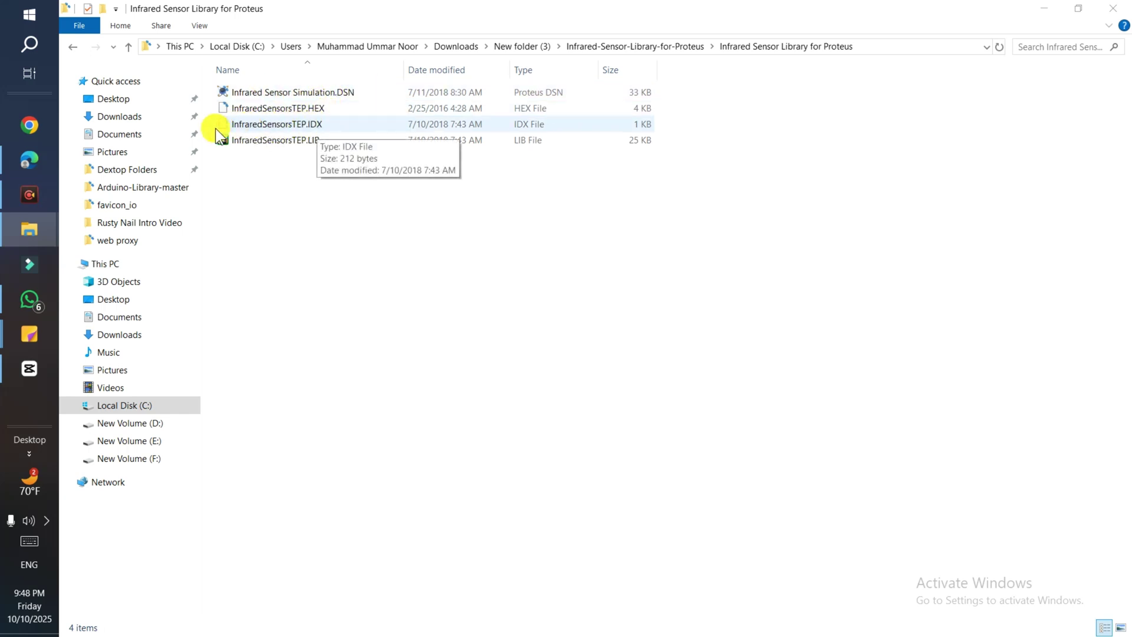
{"action": "left_click", "coordinate": [270, 148]}
{"action": "left_click", "coordinate": [261, 123], "text": "shift"}
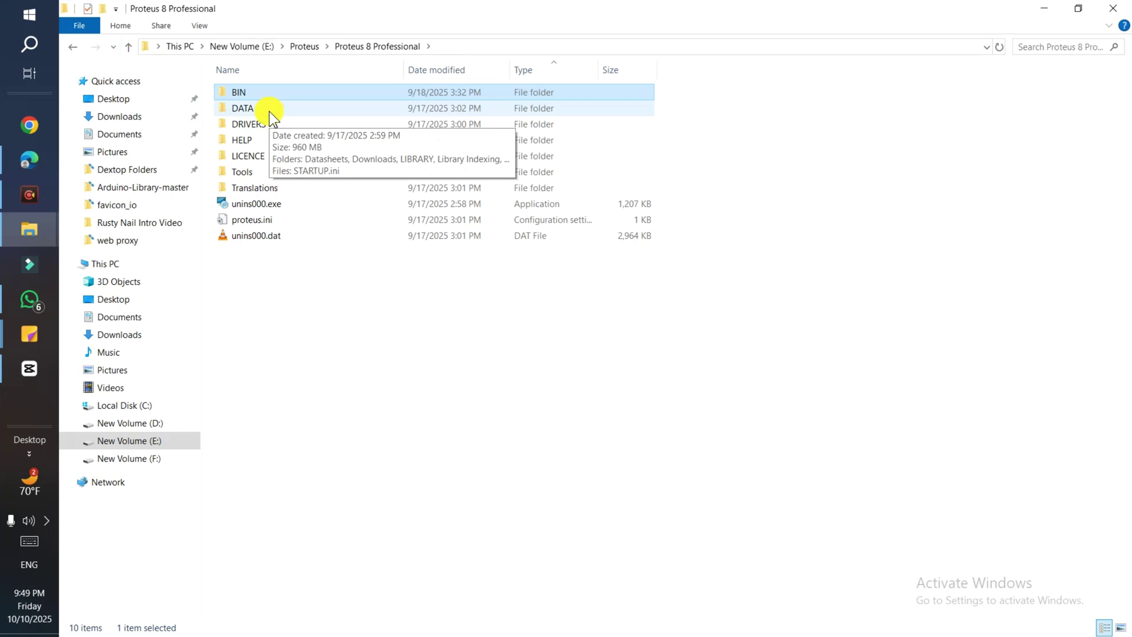
Step: Paste InfraredSensorsTEP.IDX and .LIB into Proteus DATA\LIBRARY, then close Explorer
{"action": "double_click", "coordinate": [269, 111]}
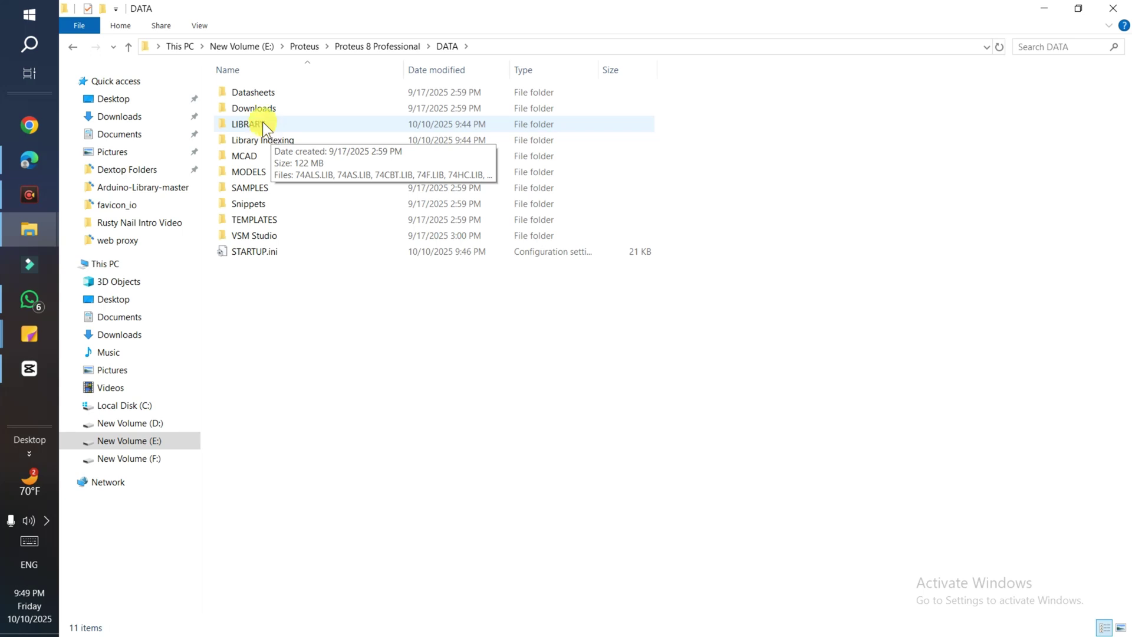
{"action": "left_click", "coordinate": [128, 47]}
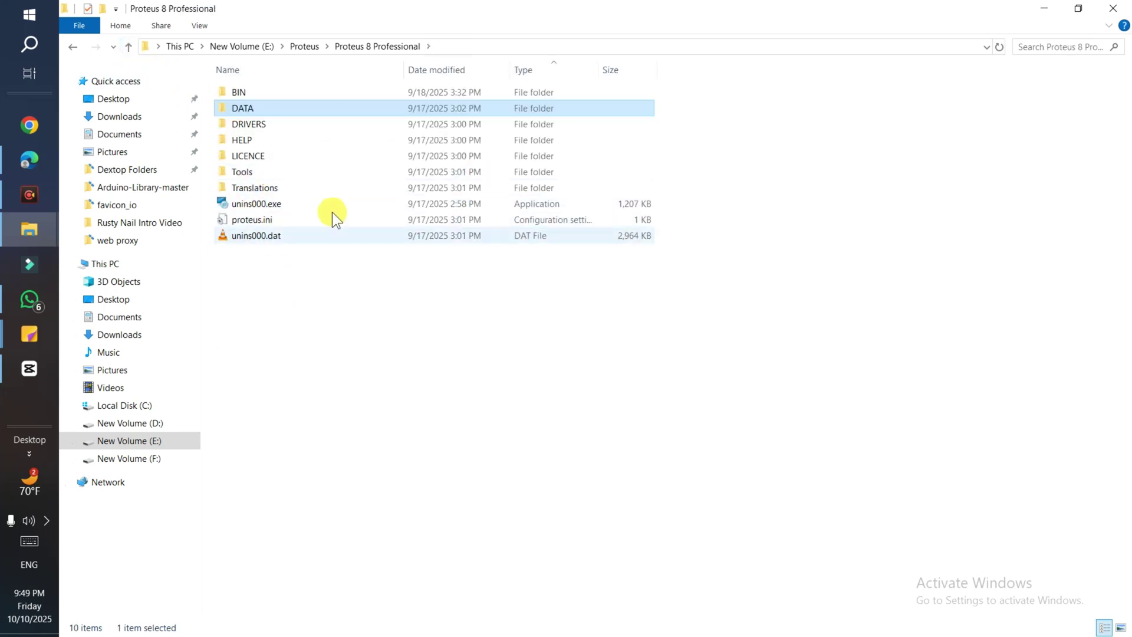
{"action": "double_click", "coordinate": [243, 109]}
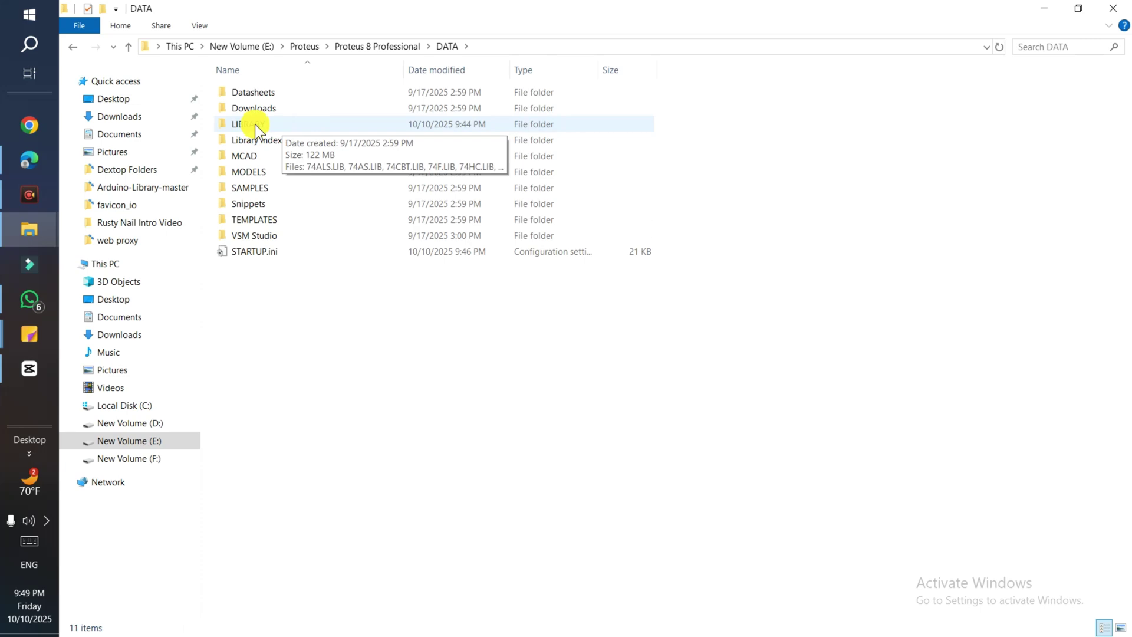
{"action": "double_click", "coordinate": [261, 124]}
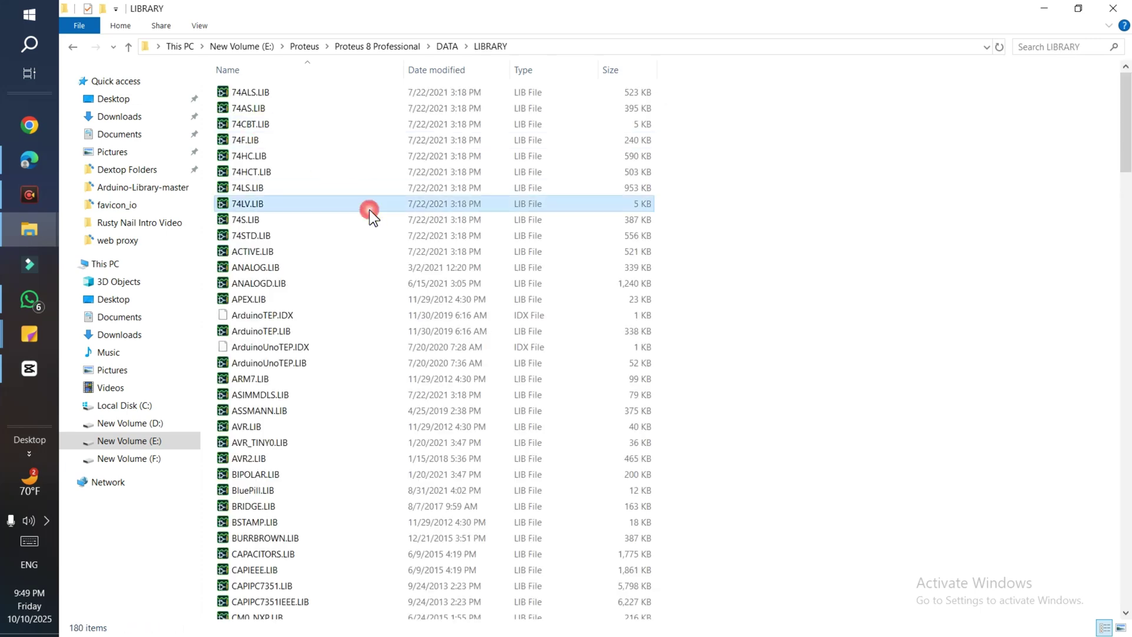
{"action": "key", "text": "ctrl+v"}
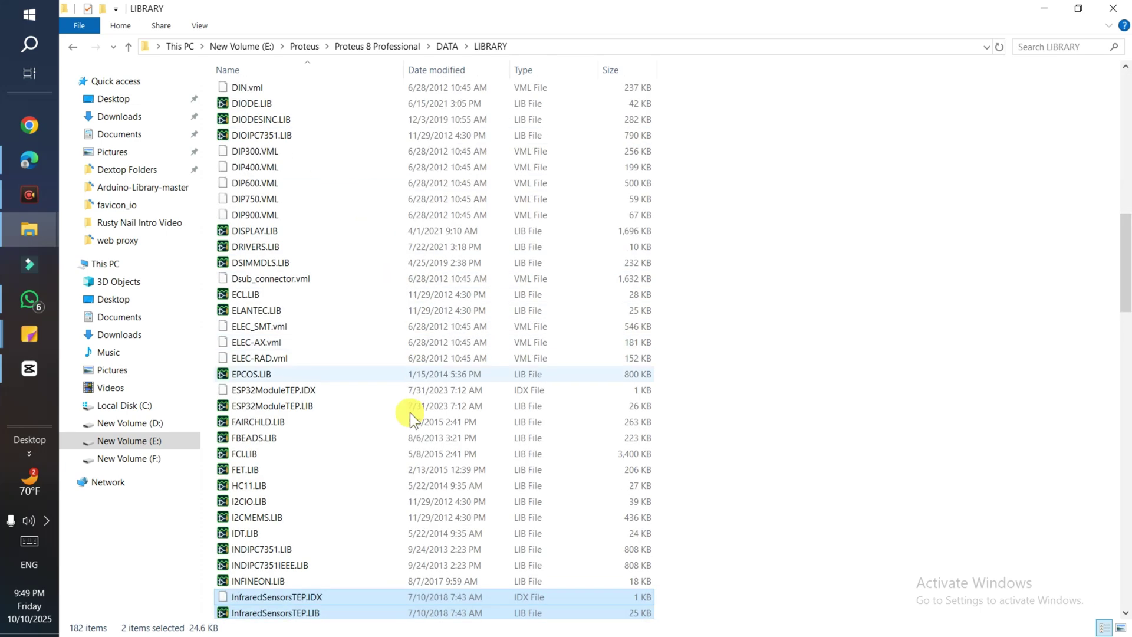
{"action": "scroll", "coordinate": [323, 543], "scroll_direction": "down", "scroll_amount": 2}
{"action": "key", "text": "super+d"}
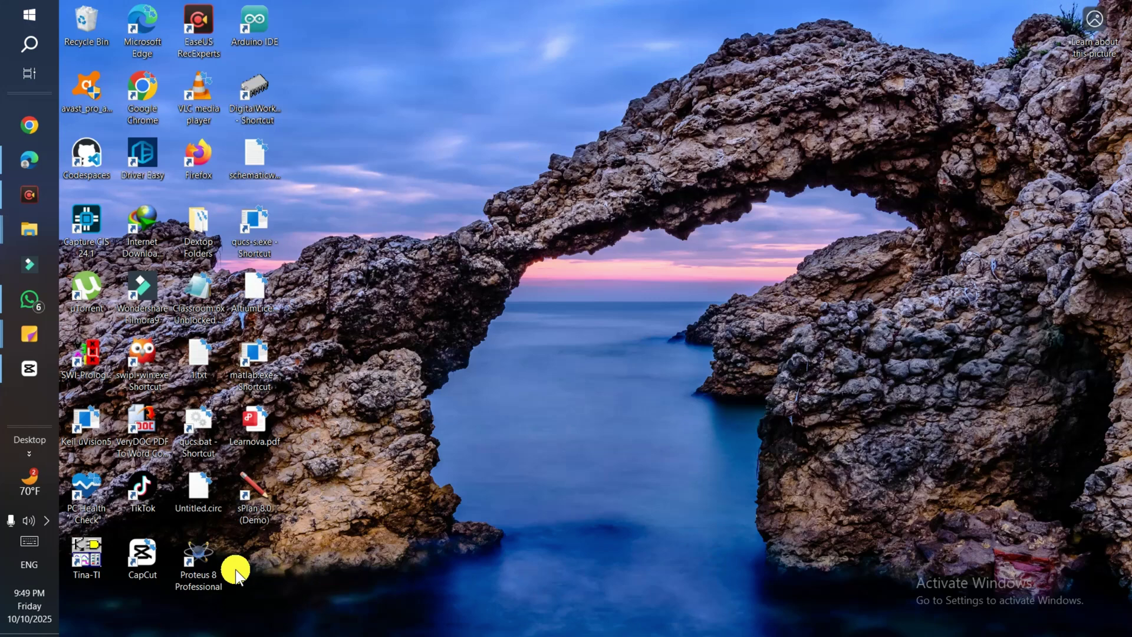
Step: Launch Proteus 8 Professional and start a new Schematic Capture sheet
{"action": "right_click", "coordinate": [211, 564]}
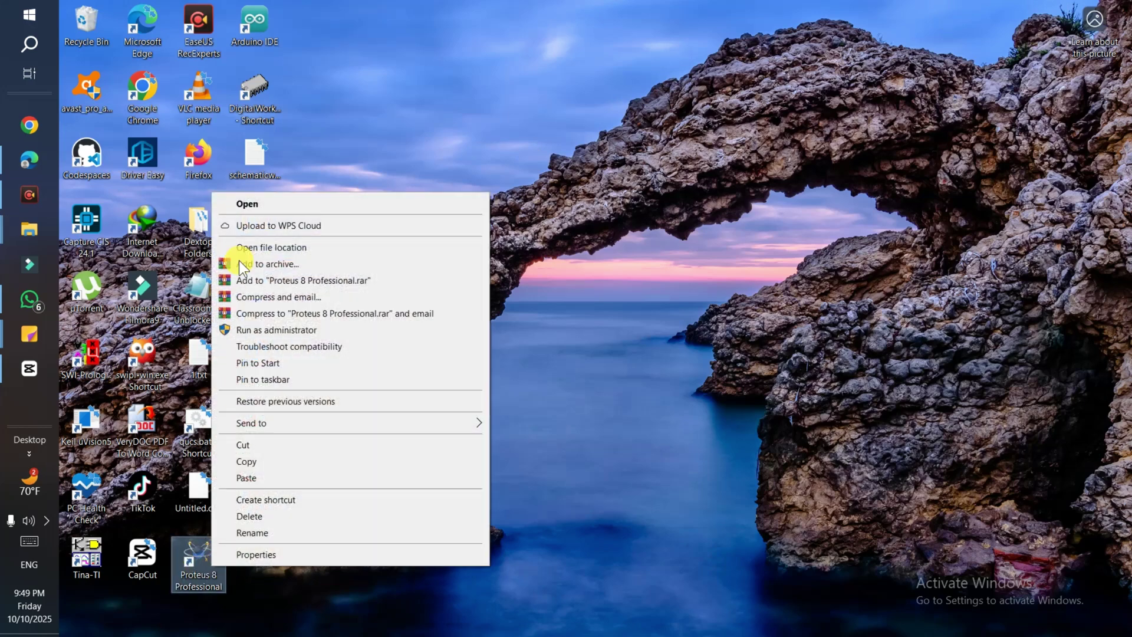
{"action": "left_click", "coordinate": [242, 201]}
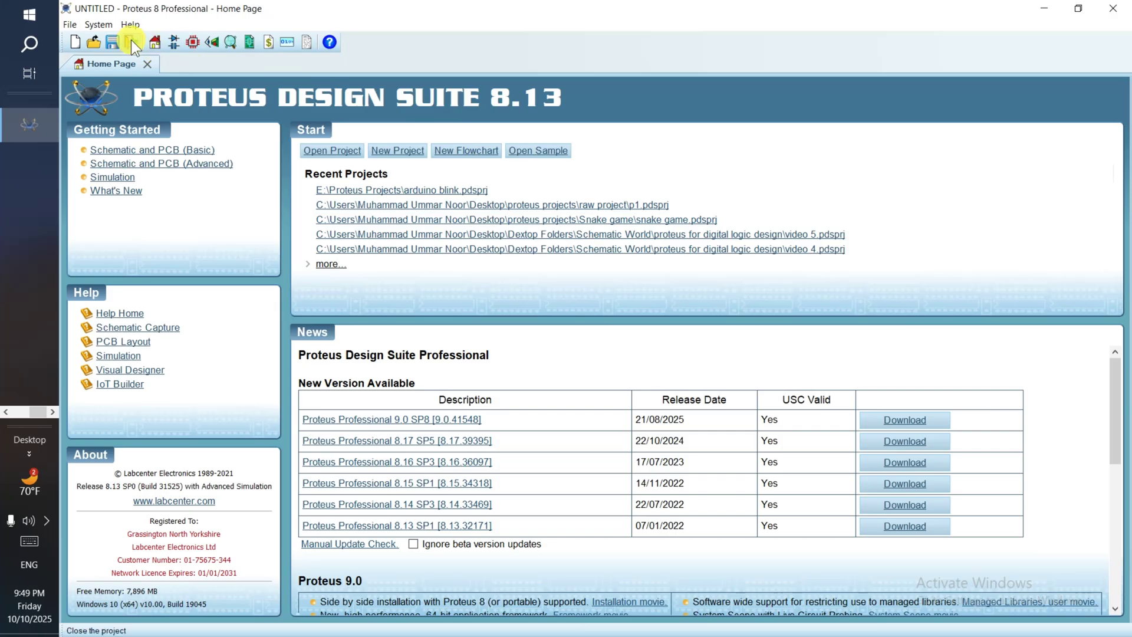
{"action": "left_click", "coordinate": [176, 41]}
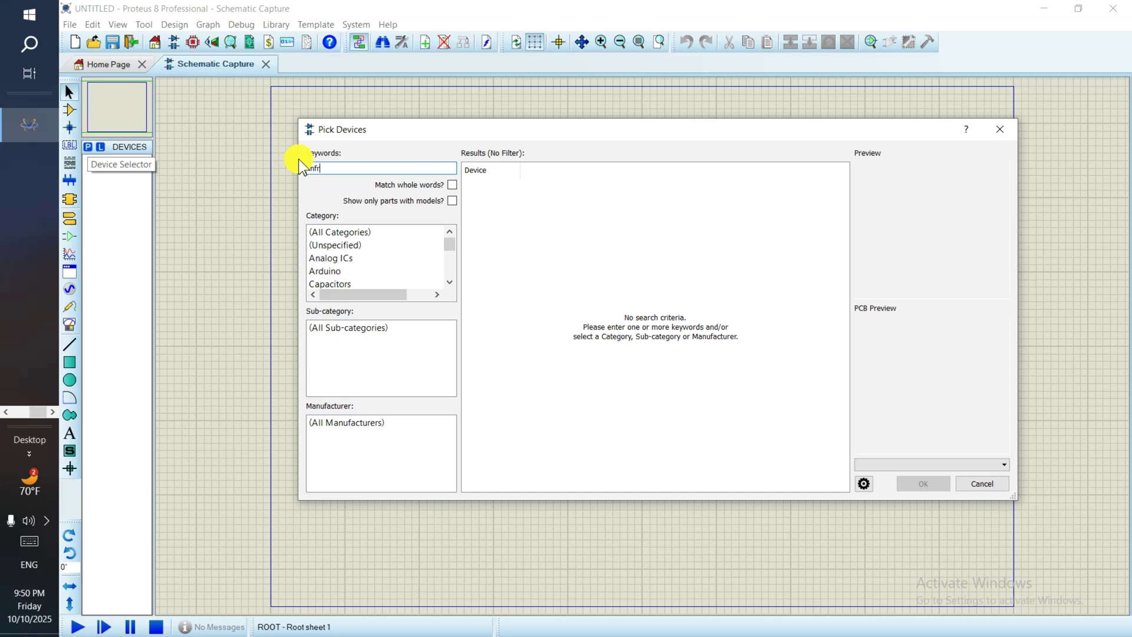
Step: Add IR OBSTACLE SENSOR from the Pick Devices search to the project devices
{"action": "left_click", "coordinate": [504, 185]}
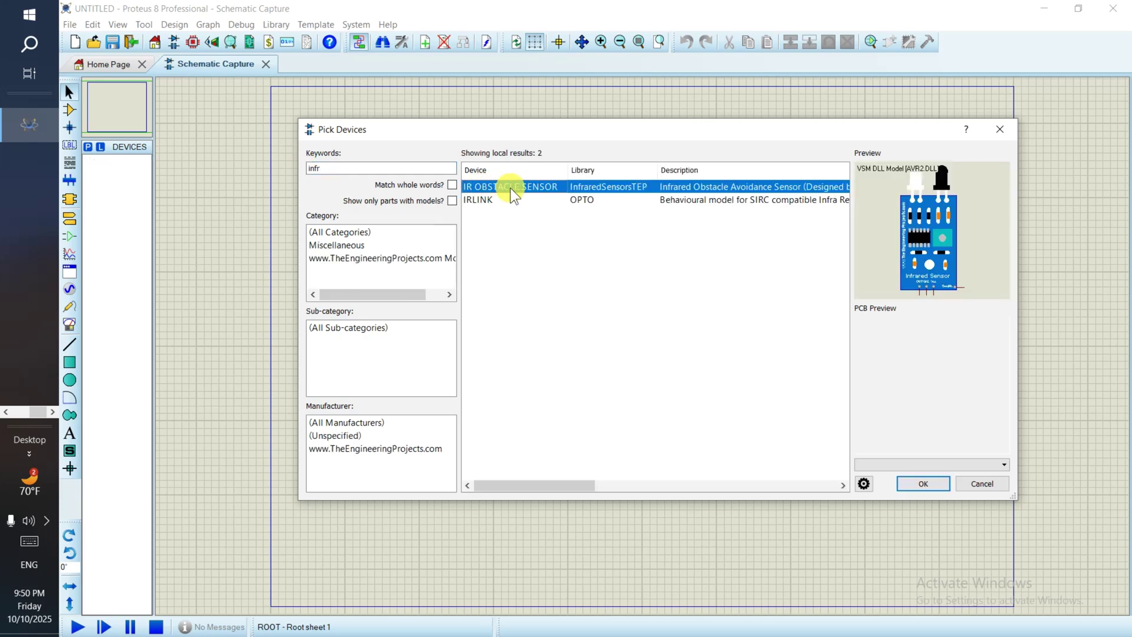
{"action": "double_click", "coordinate": [531, 186]}
{"action": "left_click", "coordinate": [910, 483]}
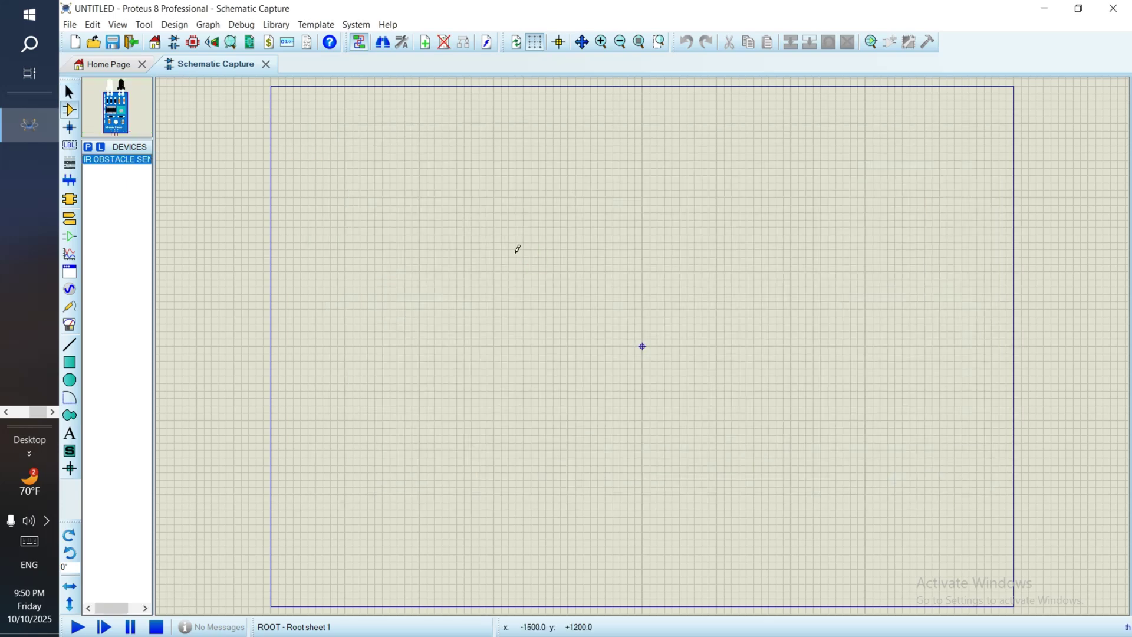
Step: Place the IR obstacle sensor IR1 on the schematic sheet
{"action": "left_click", "coordinate": [498, 435]}
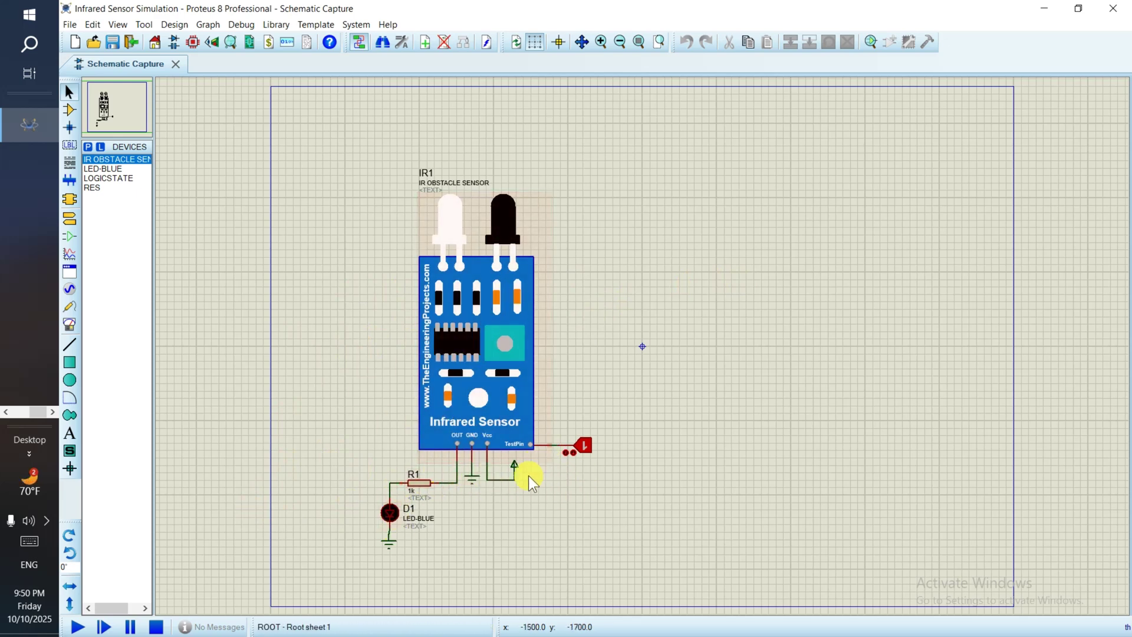
Step: Set IR1's Program File property to InfraredSensorsTEP.HEX and confirm
{"action": "right_click", "coordinate": [480, 335]}
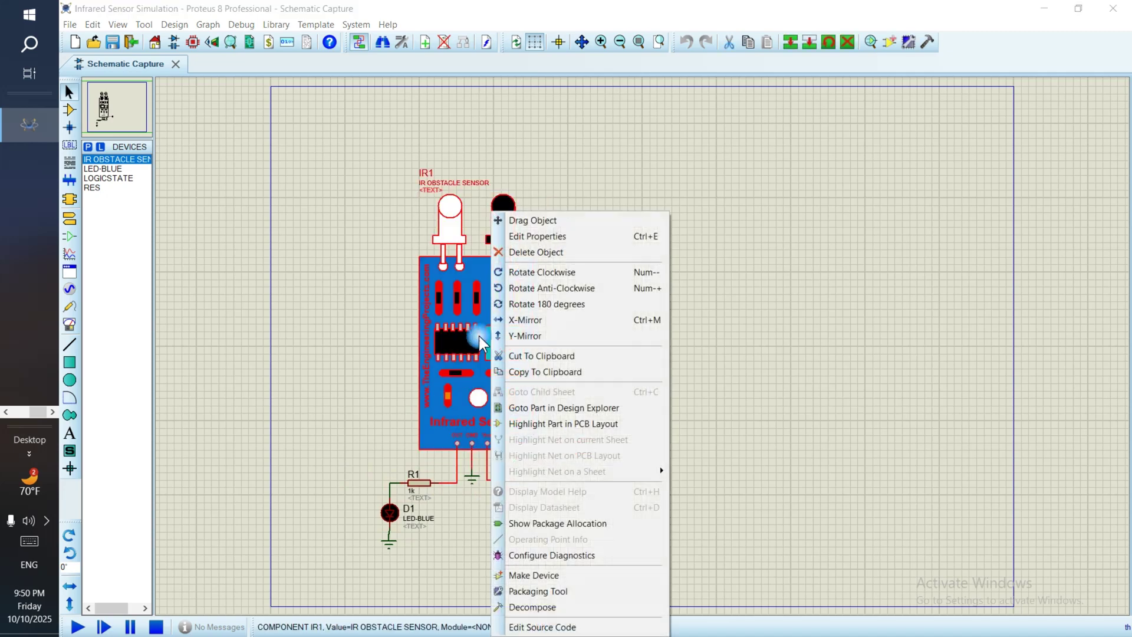
{"action": "left_click", "coordinate": [478, 335]}
{"action": "left_click", "coordinate": [478, 334]}
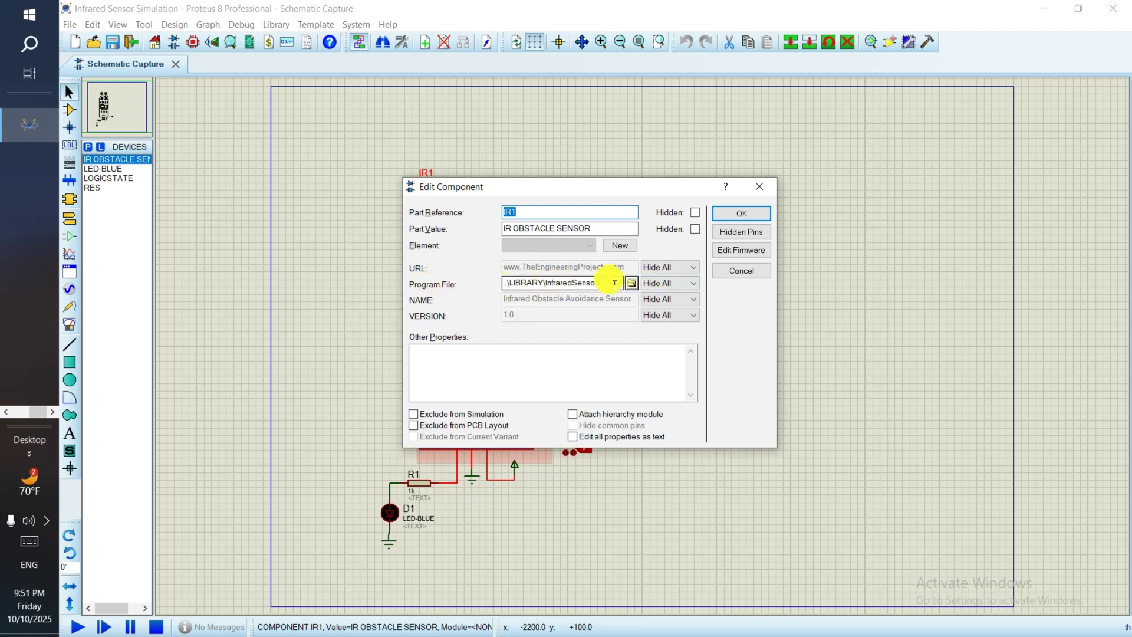
{"action": "left_click", "coordinate": [631, 285]}
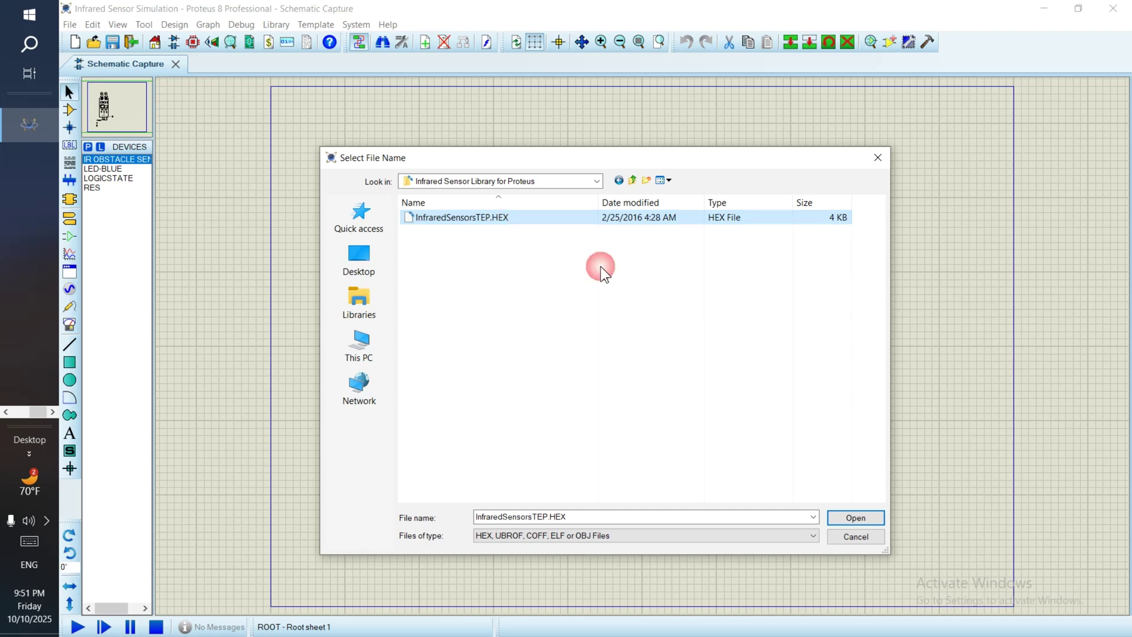
{"action": "left_click", "coordinate": [855, 518]}
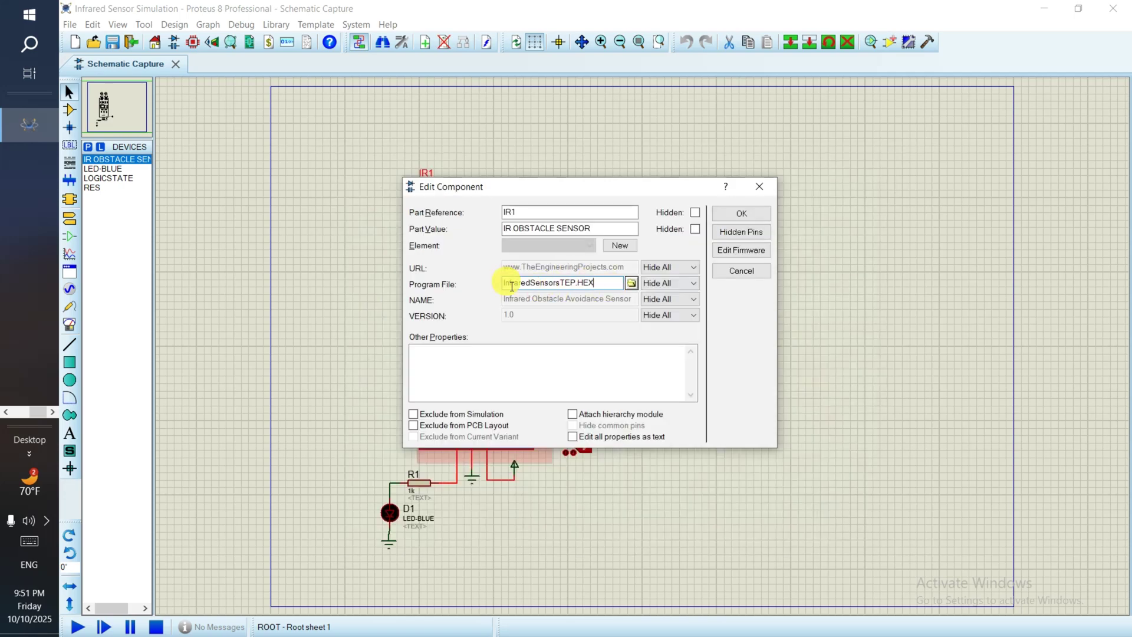
{"action": "left_click", "coordinate": [729, 213]}
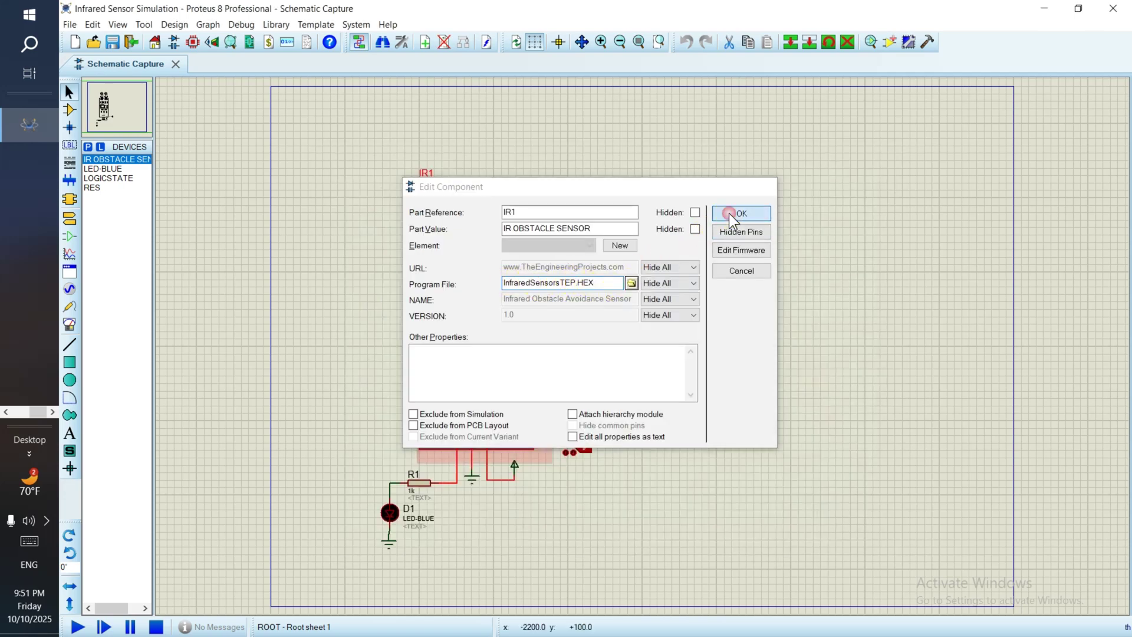
Step: Run the simulation and toggle TestPin between 1 and 0, watching LED D1
{"action": "left_click", "coordinate": [79, 627]}
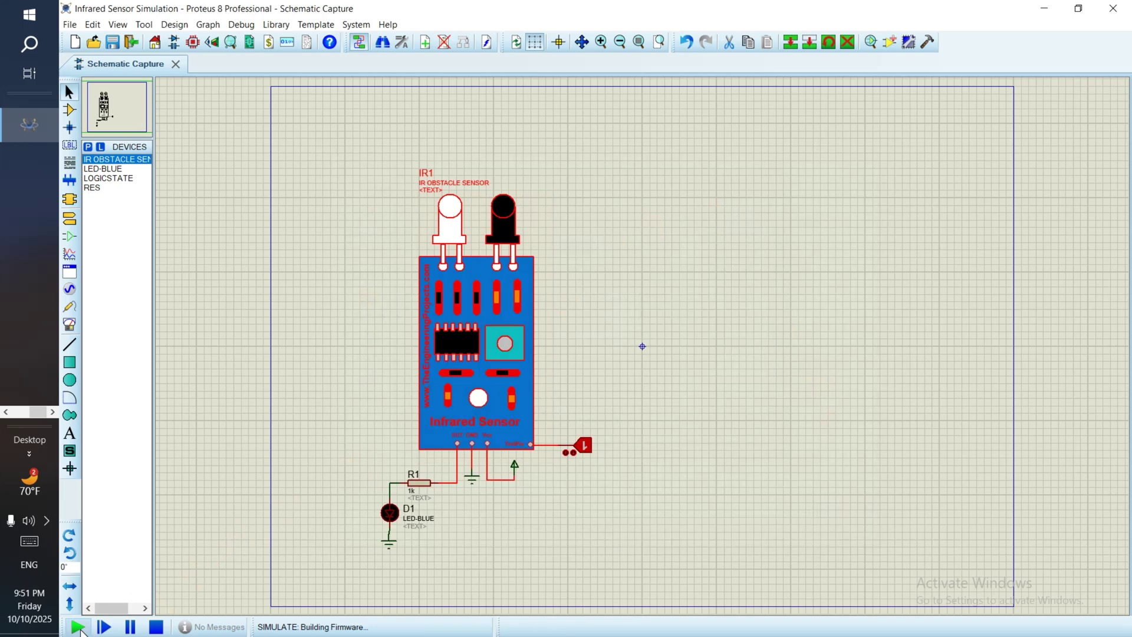
{"action": "left_click", "coordinate": [588, 451]}
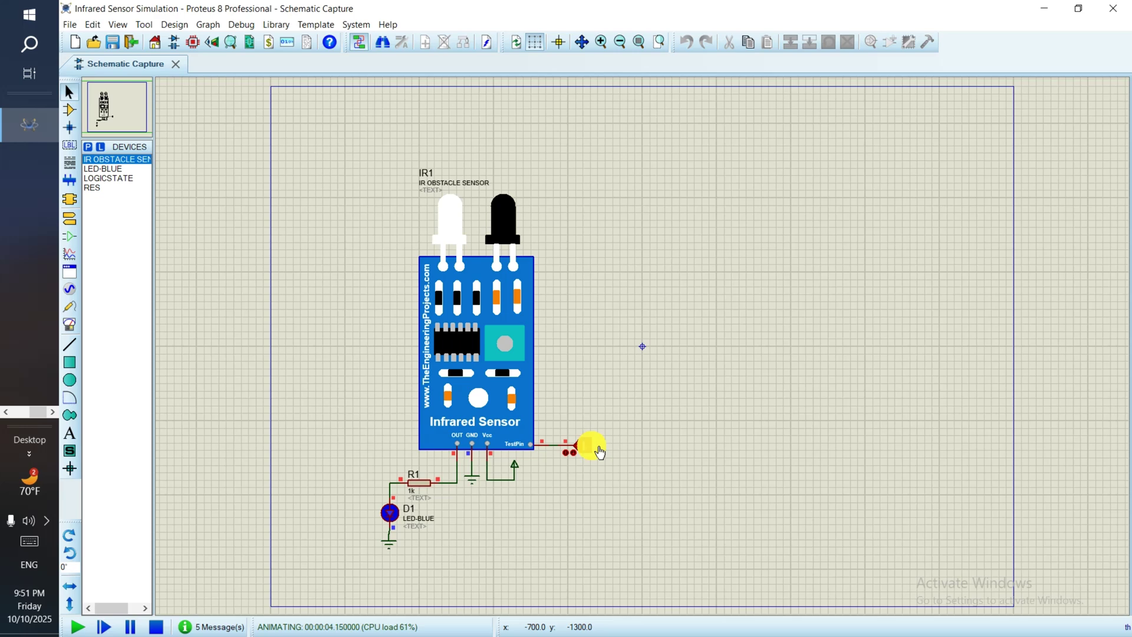
{"action": "left_click", "coordinate": [596, 449]}
{"action": "left_click", "coordinate": [597, 451]}
{"action": "left_click", "coordinate": [597, 452]}
{"action": "left_click", "coordinate": [596, 453]}
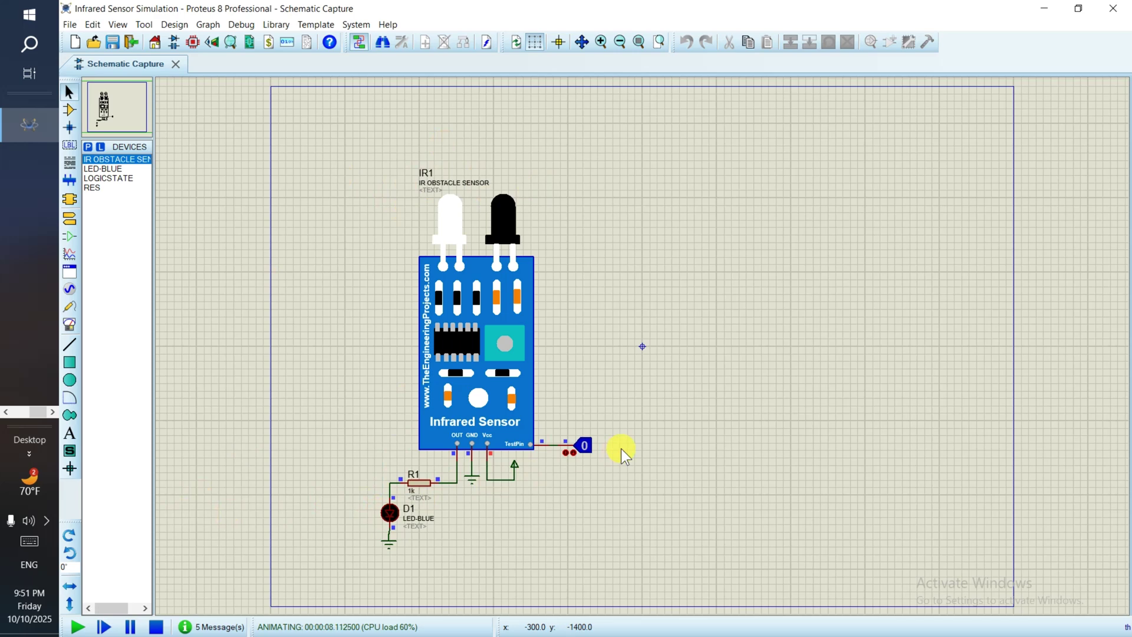
Step: Toggle TestPin a few more times, leaving it at 1 with blue LED D1 lit
{"action": "left_click", "coordinate": [596, 450]}
{"action": "left_click", "coordinate": [592, 452]}
{"action": "left_click", "coordinate": [593, 452]}
{"action": "left_click", "coordinate": [594, 452]}
{"action": "left_click", "coordinate": [594, 452]}
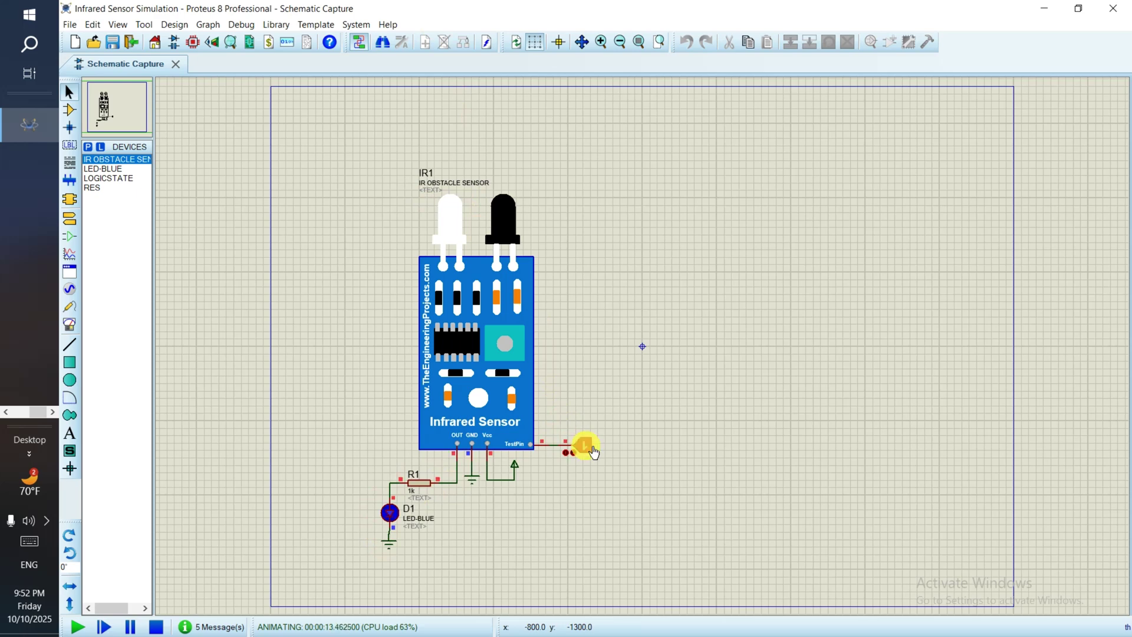